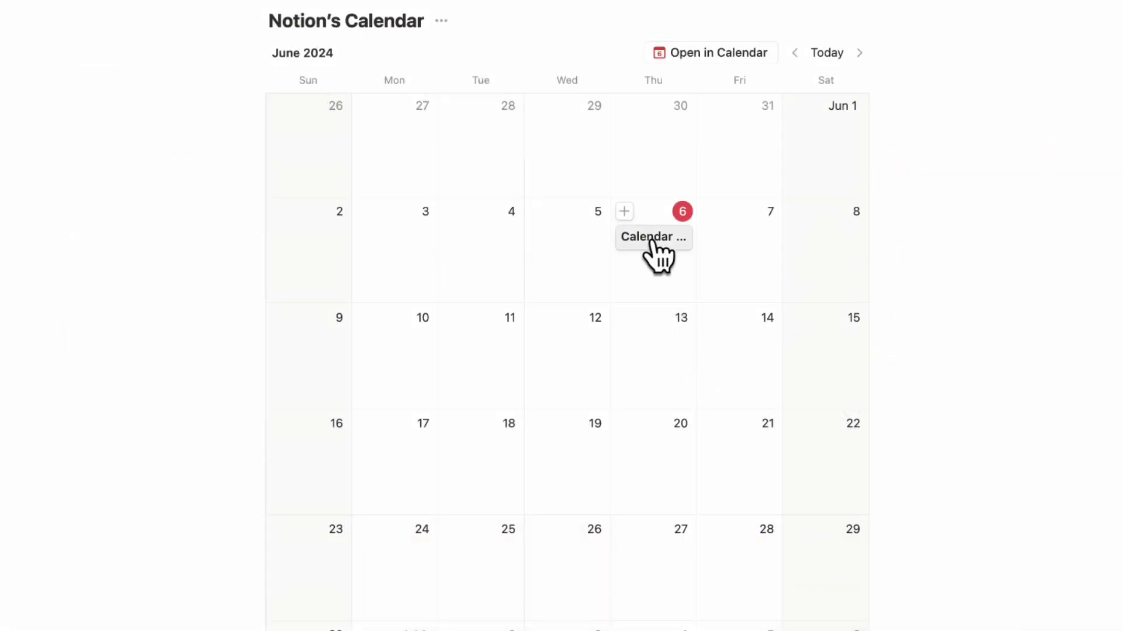
# Step: Schedule 'Analyze website traffic' from the Today list into Tuesday's 11:00 calendar slot
pyautogui.rightClick(653, 237)
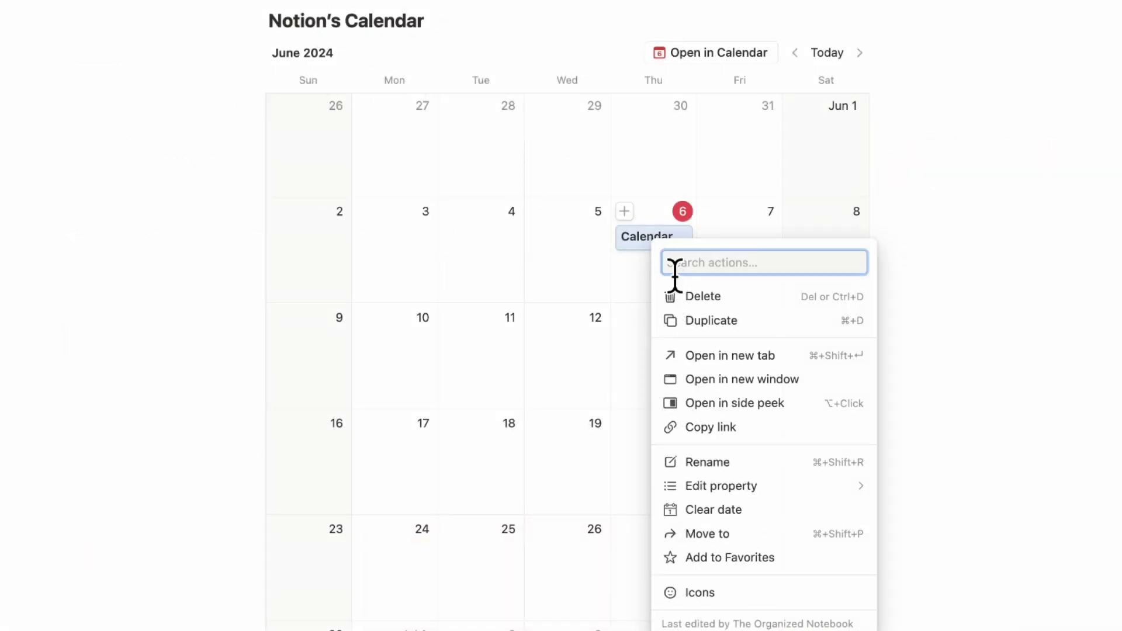
pyautogui.moveTo(783, 490)
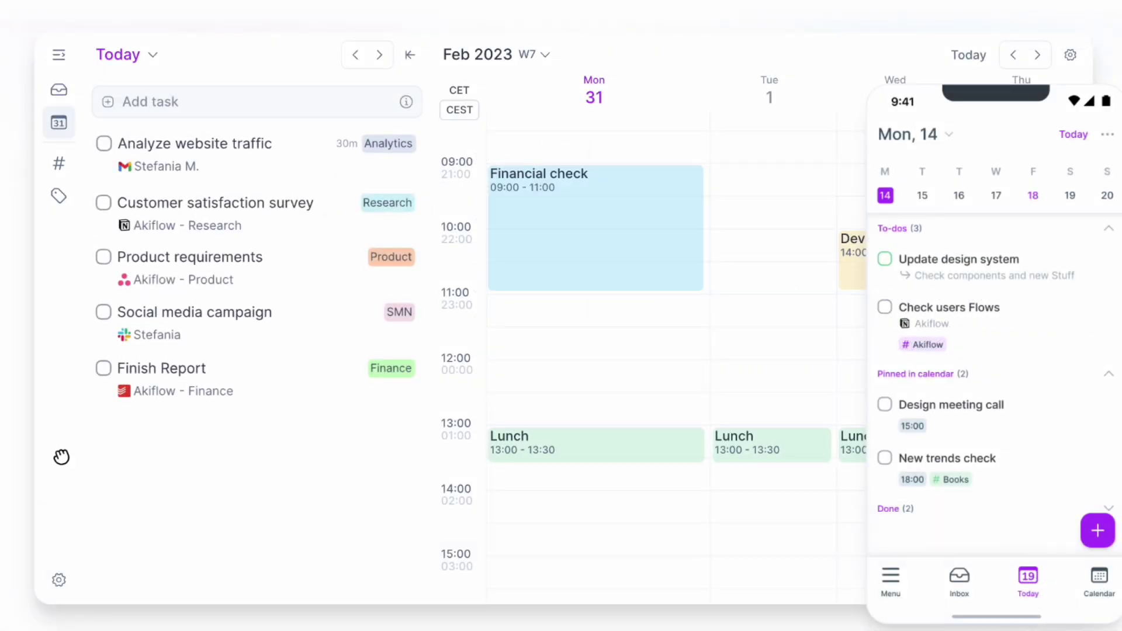
pyautogui.moveTo(205, 173); pyautogui.dragTo(758, 322)
pyautogui.moveTo(213, 163); pyautogui.dragTo(758, 322)
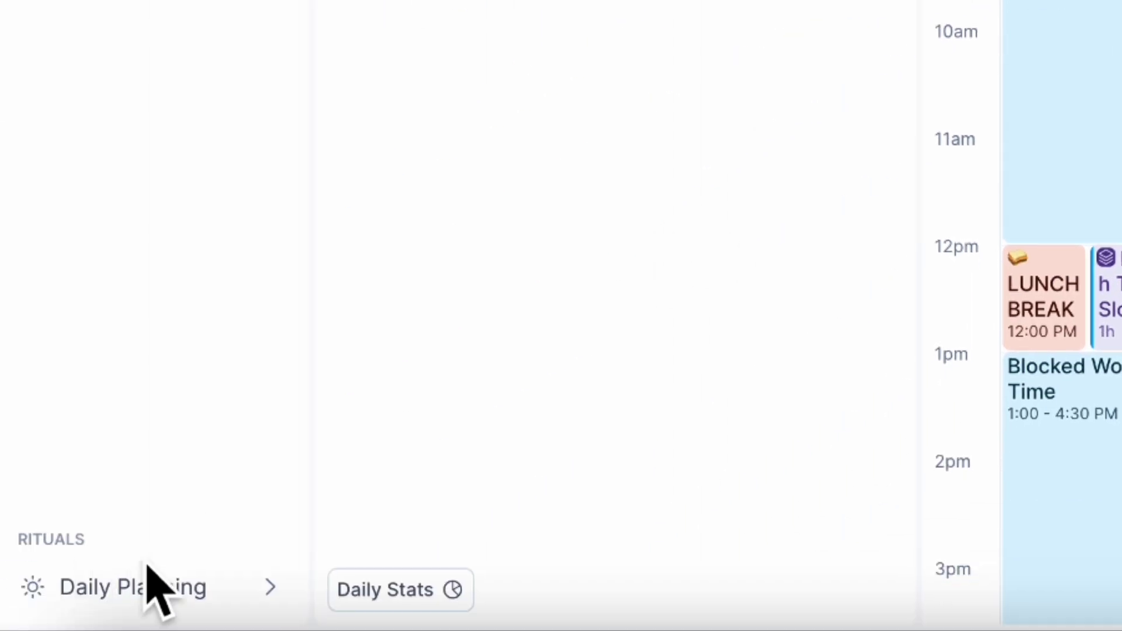
# Step: Start the Daily Planning ritual and check the coaching-ideas call task's details
pyautogui.click(135, 607)
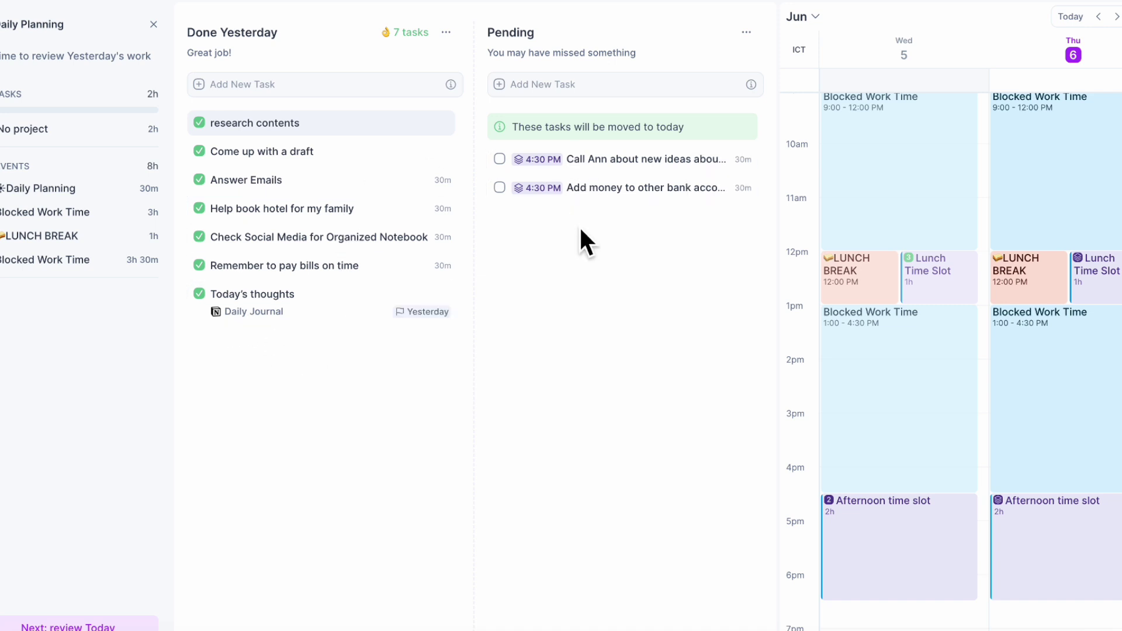
pyautogui.click(636, 166)
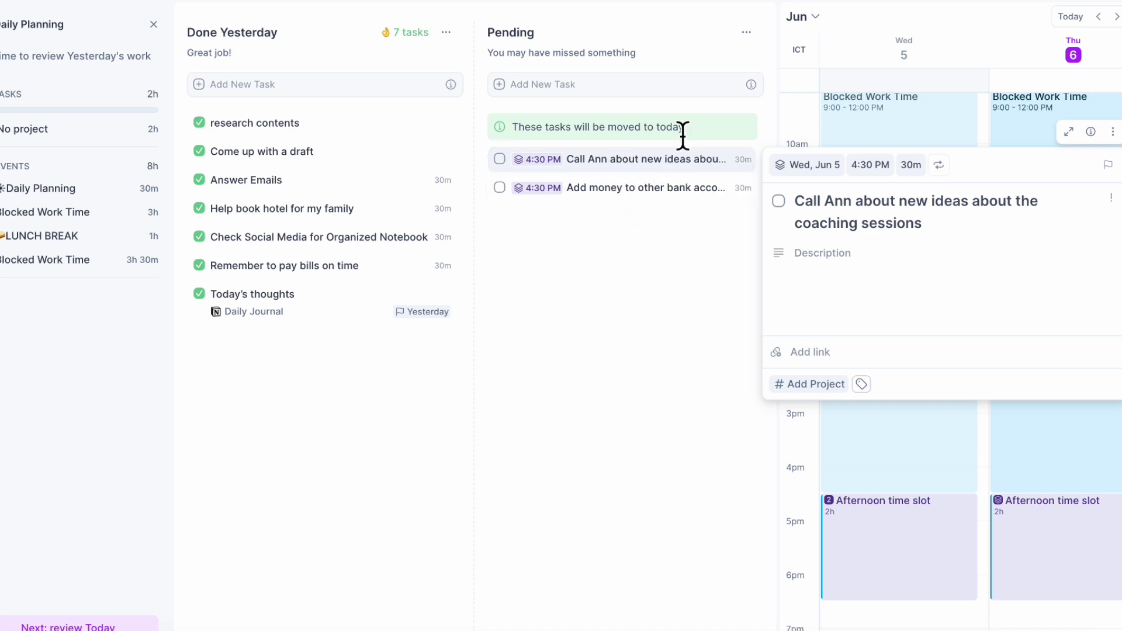
pyautogui.click(678, 55)
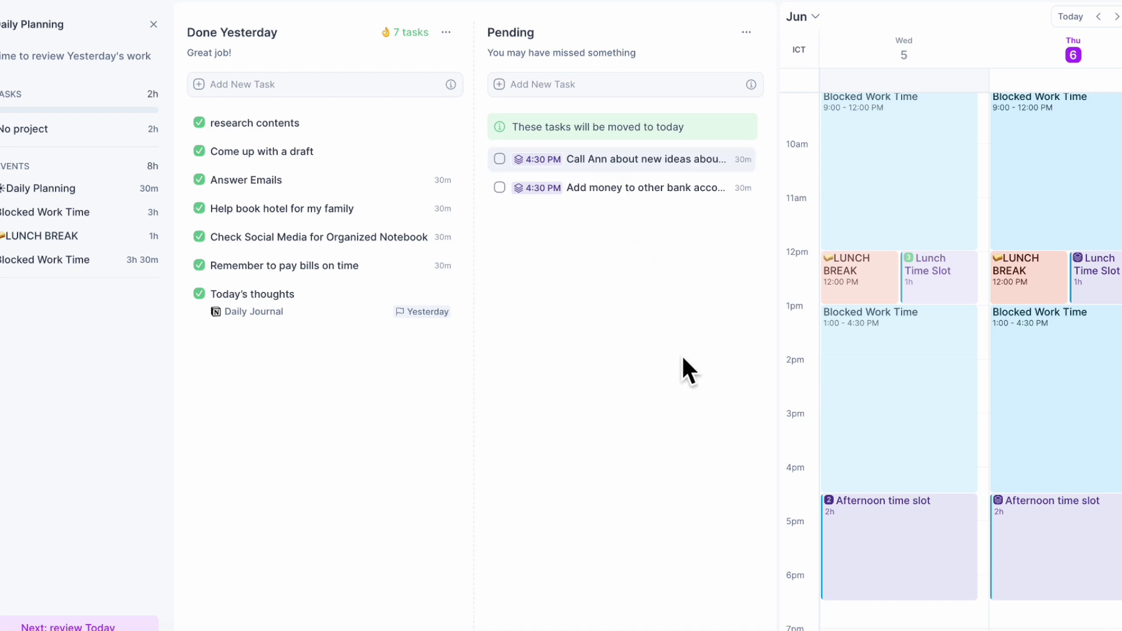
pyautogui.scroll(1, 844, 253)
pyautogui.scroll(-1, 845, 254)
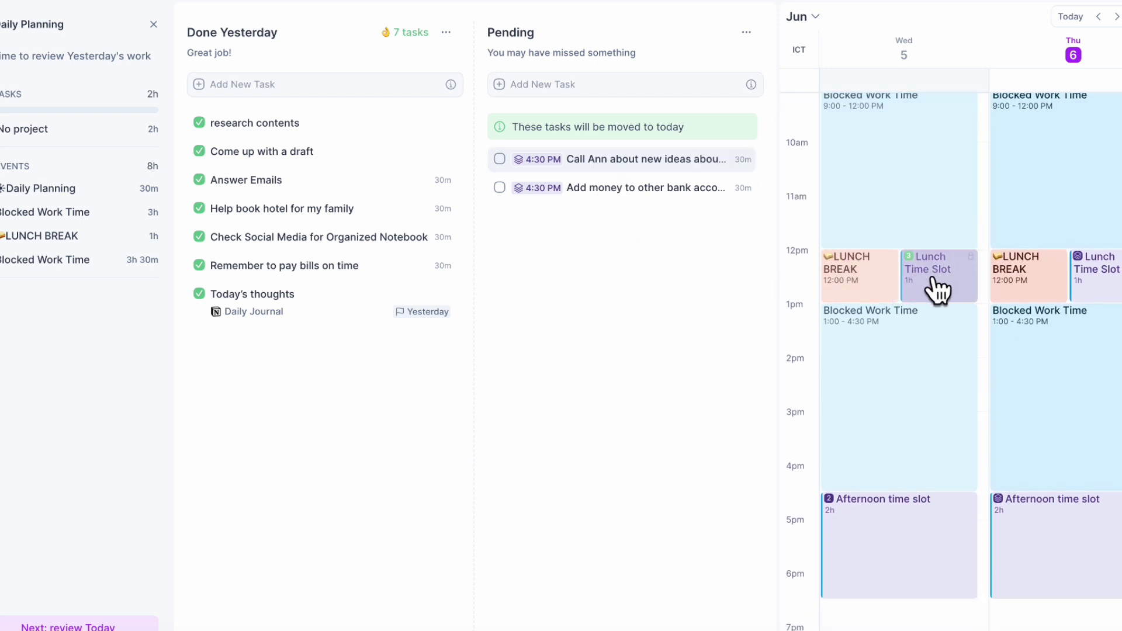
# Step: Schedule the coaching-ideas call and 'Add money to other bank account' into Thursday's Lunch Time Slot
pyautogui.moveTo(646, 170); pyautogui.dragTo(1072, 321)
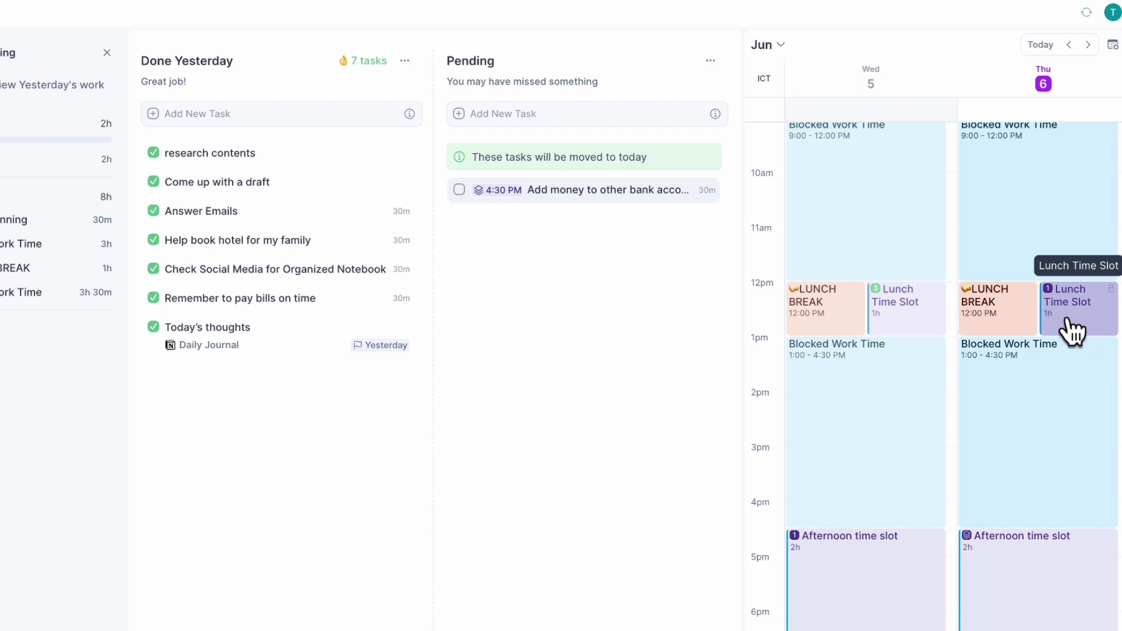
pyautogui.click(604, 195)
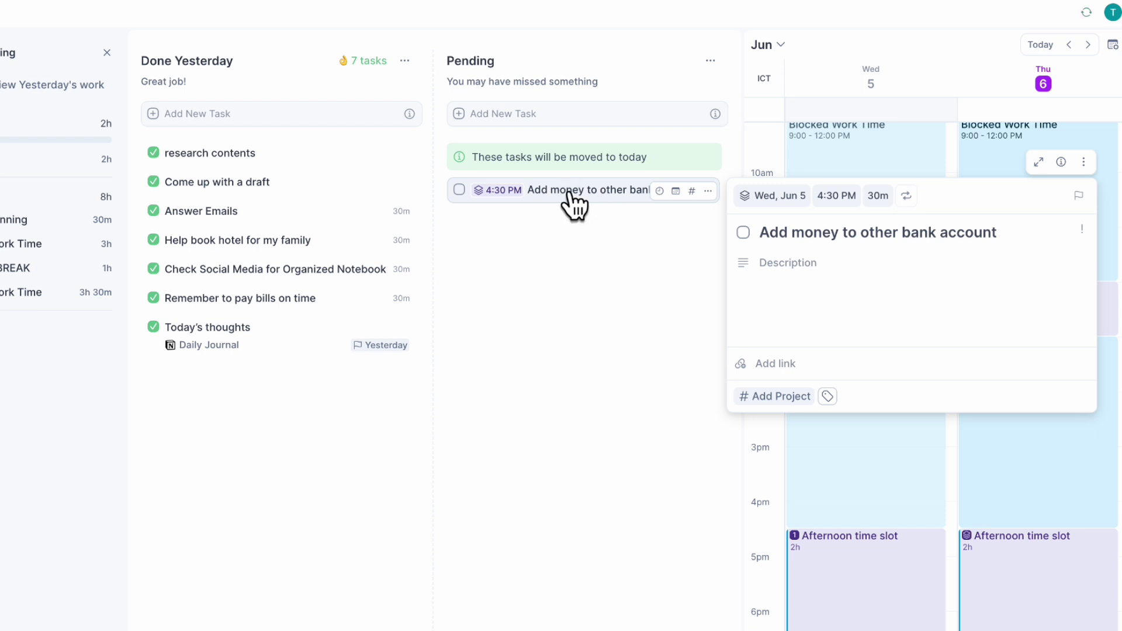
pyautogui.moveTo(559, 188); pyautogui.dragTo(1075, 320)
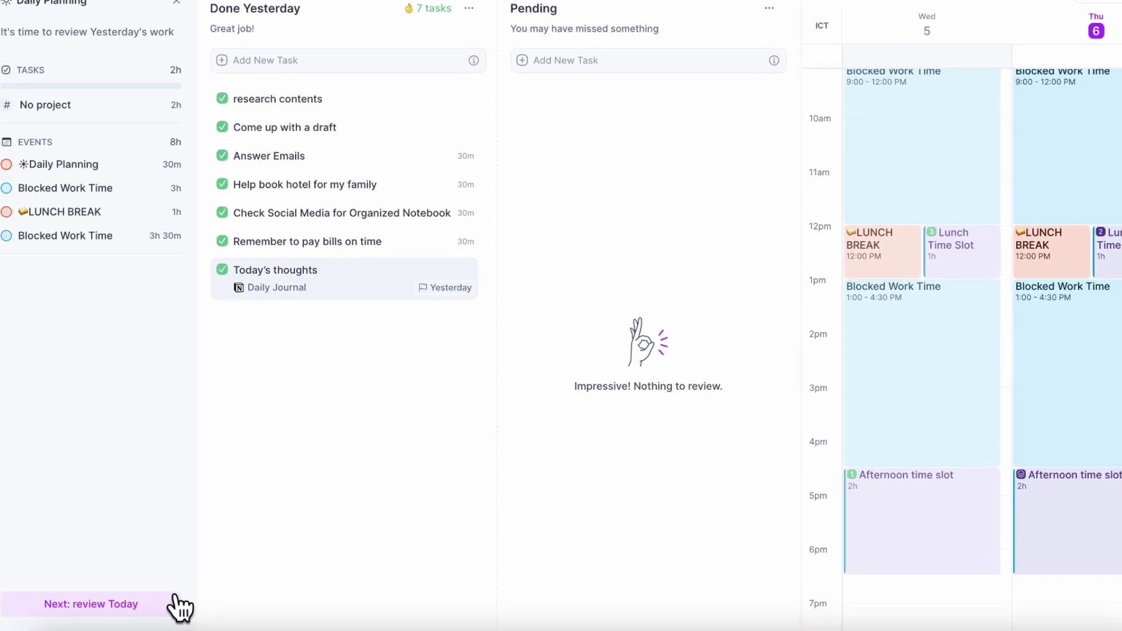
# Step: Schedule New Journal, meal plan, Take out garbage, Come up with a draft and feature-research into afternoon slots
pyautogui.click(130, 605)
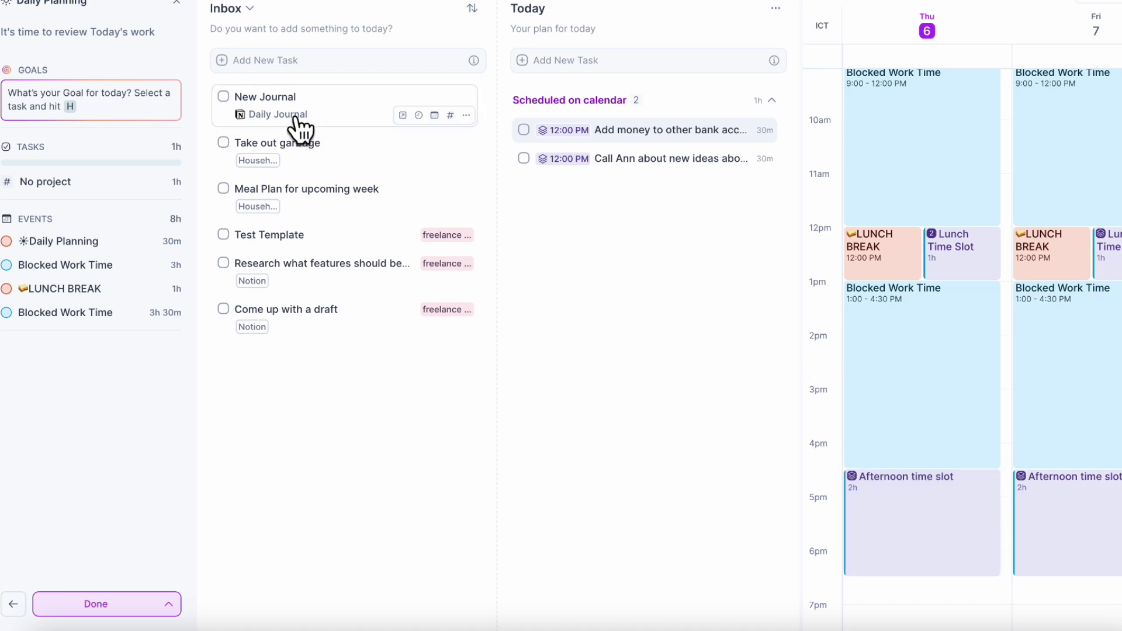
pyautogui.moveTo(296, 120); pyautogui.dragTo(921, 546)
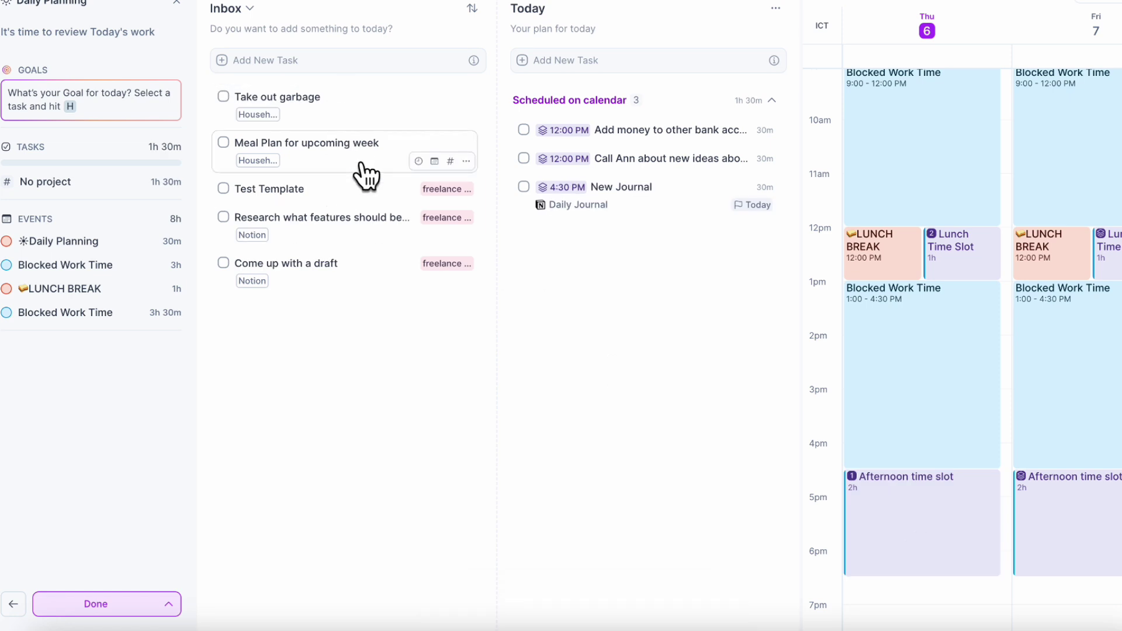
pyautogui.moveTo(333, 173); pyautogui.dragTo(1097, 529)
pyautogui.moveTo(356, 109); pyautogui.dragTo(944, 514)
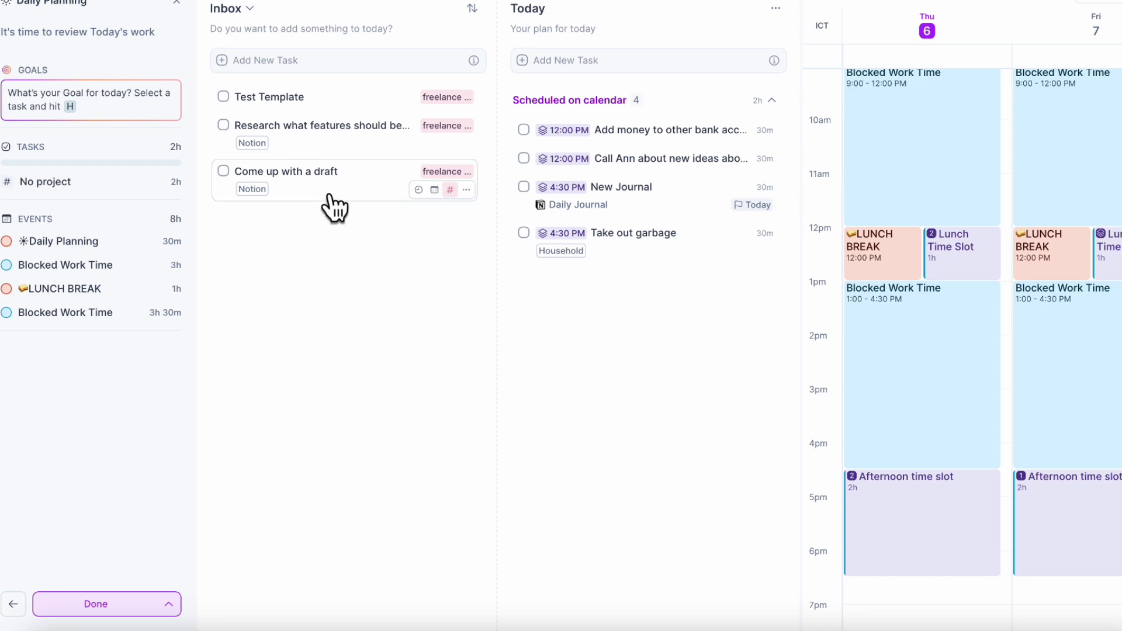
pyautogui.moveTo(305, 196); pyautogui.dragTo(899, 543)
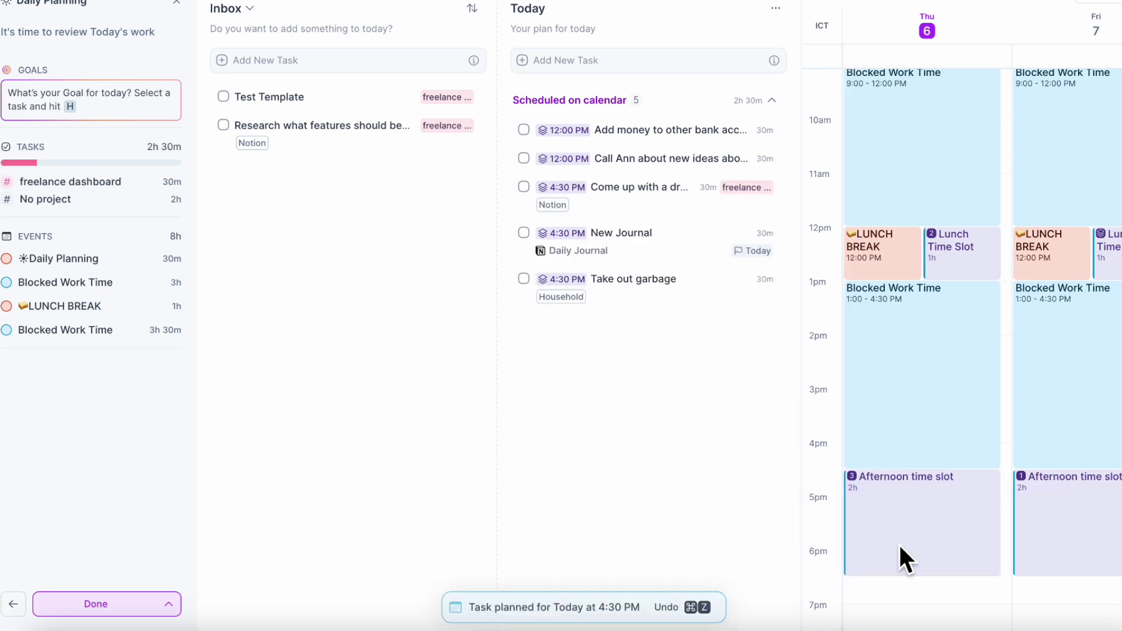
pyautogui.moveTo(368, 148); pyautogui.dragTo(1107, 547)
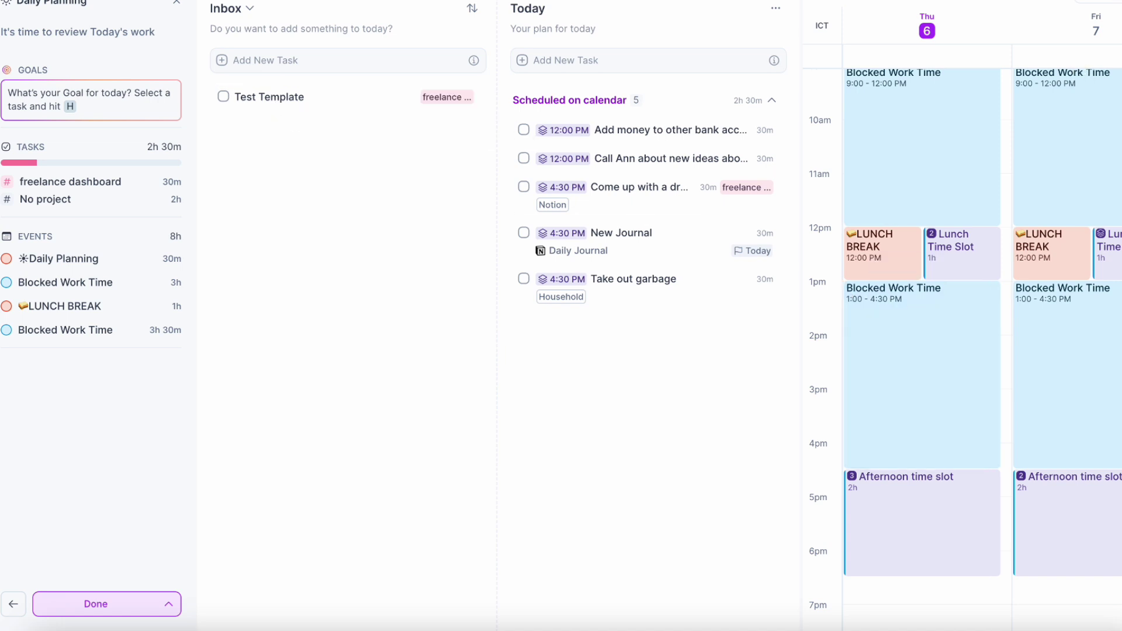
# Step: Move the calendar to next week and schedule Test Template on Tuesday
pyautogui.click(1117, 11)
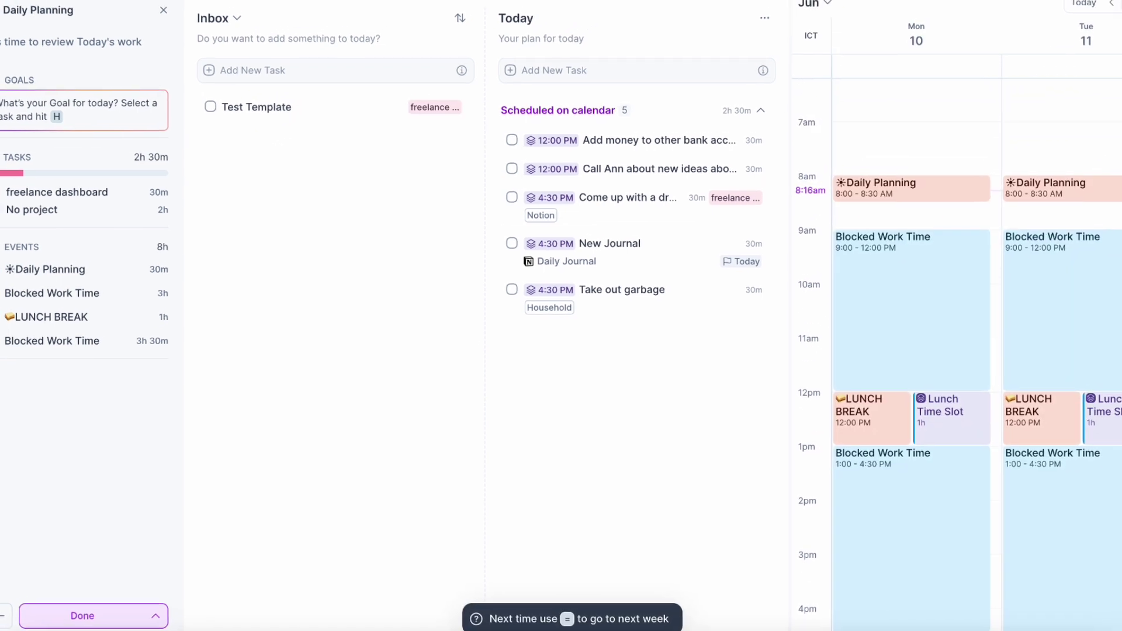
pyautogui.moveTo(263, 176); pyautogui.dragTo(1046, 623)
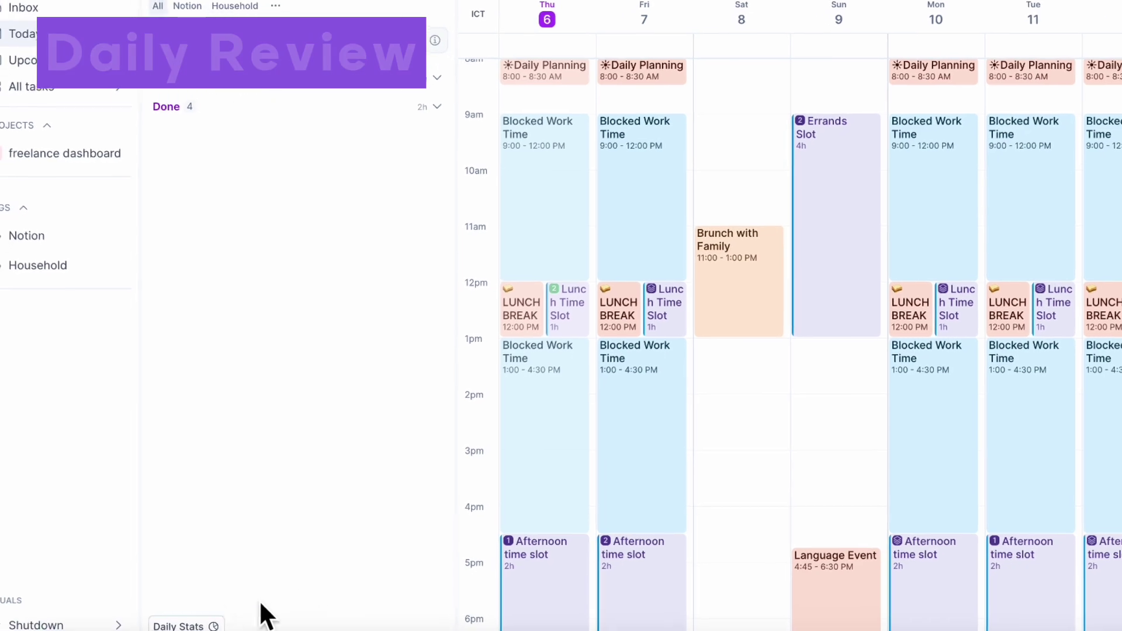
# Step: Start the Shutdown ritual and continue past the day's review to Tomorrow's plan
pyautogui.click(86, 615)
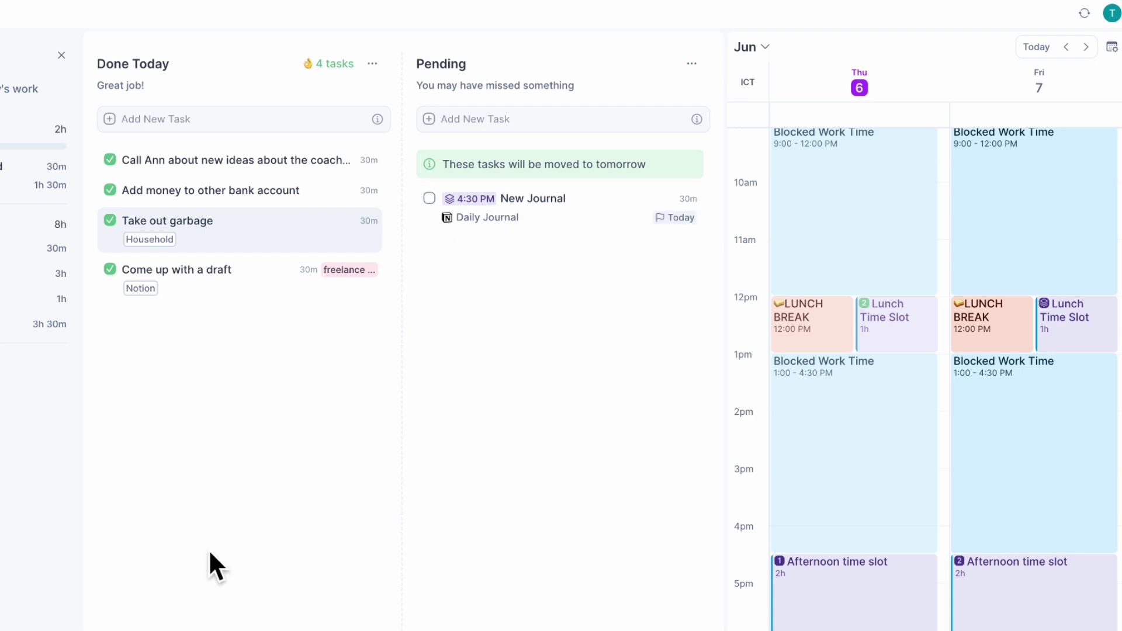
pyautogui.press('Return')
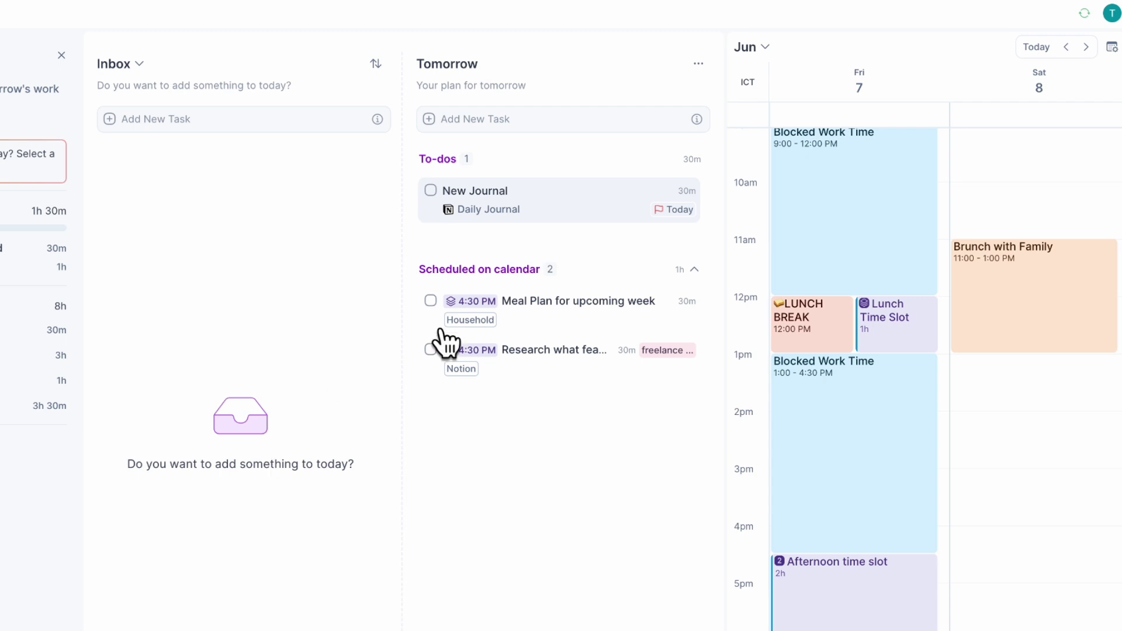
# Step: Start adding a new task under Tomorrow in the Shutdown ritual
pyautogui.click(573, 123)
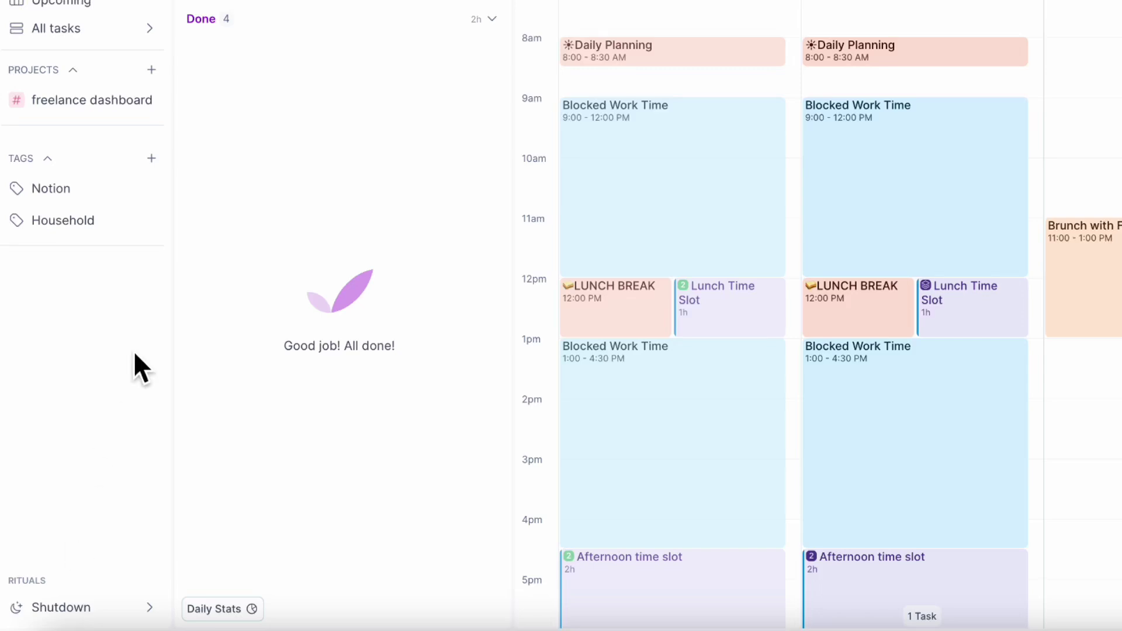
# Step: Open the freelance dashboard project, filter its tasks by the Notion tag, then show all again
pyautogui.click(88, 99)
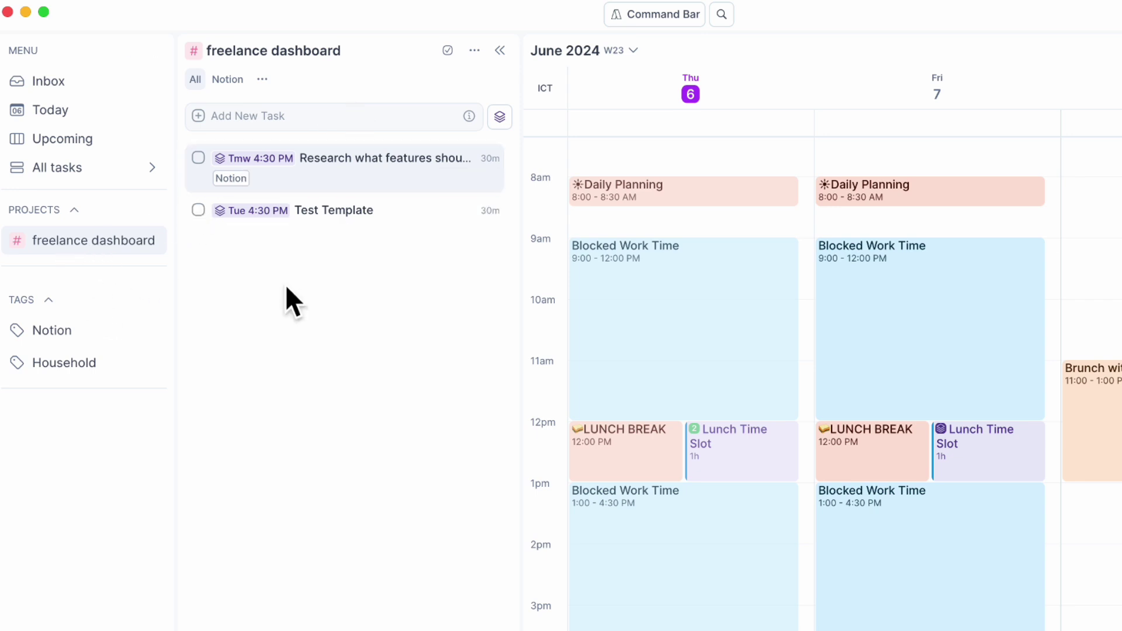
pyautogui.click(228, 81)
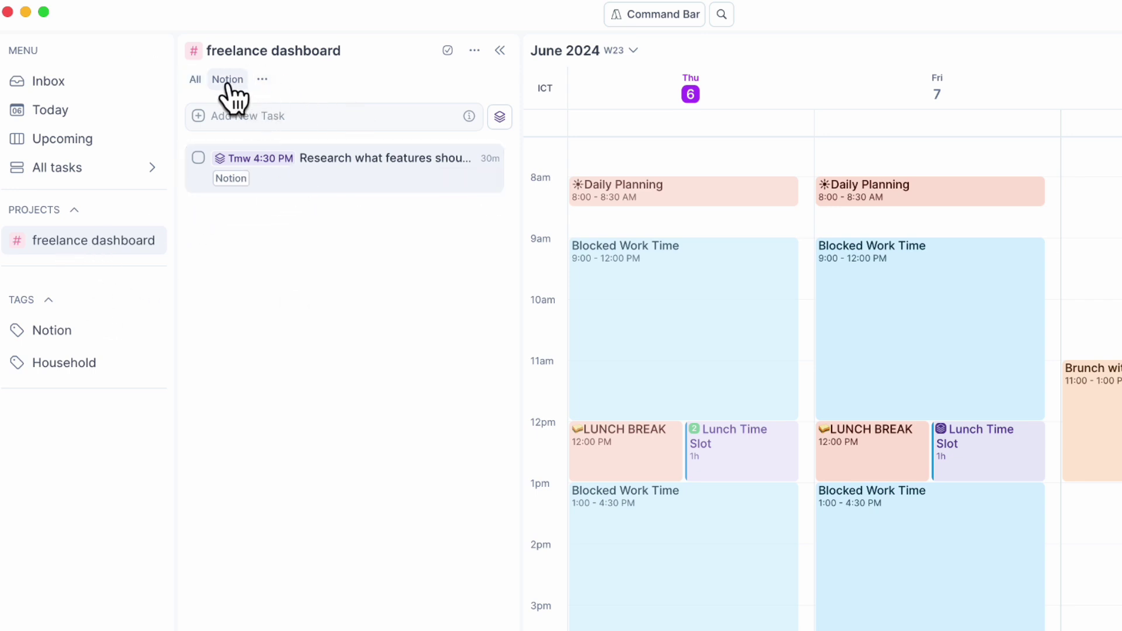
pyautogui.click(197, 79)
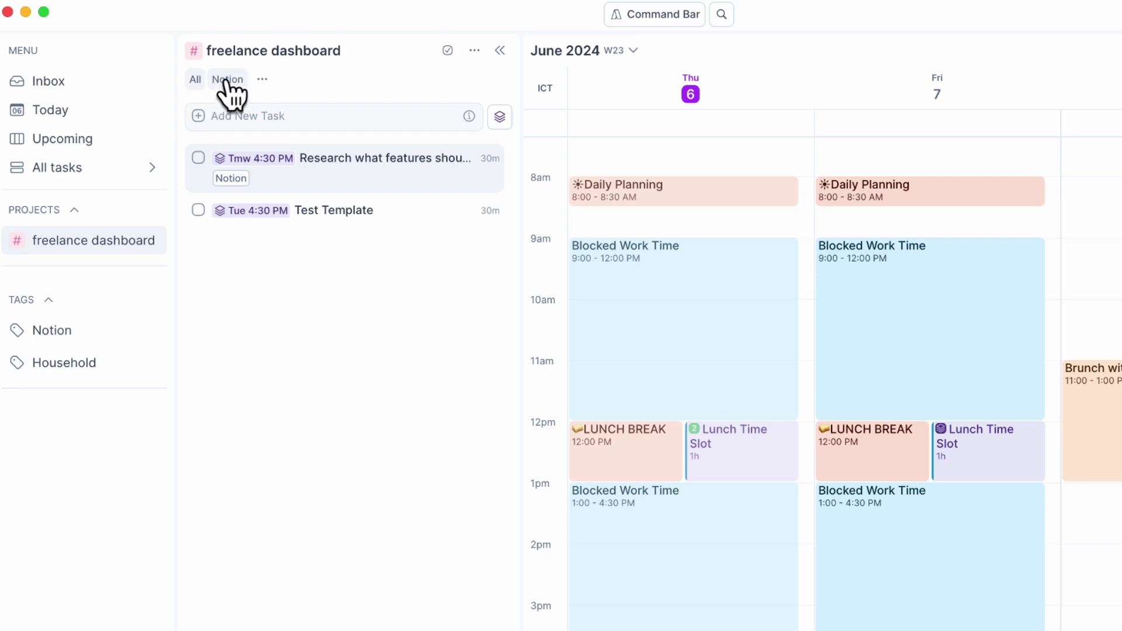
# Step: Browse the Notion and Household tag views, then return to Today with the G T shortcut
pyautogui.click(94, 335)
pyautogui.click(93, 366)
pyautogui.click(93, 333)
pyautogui.press('g')
pyautogui.press('t')
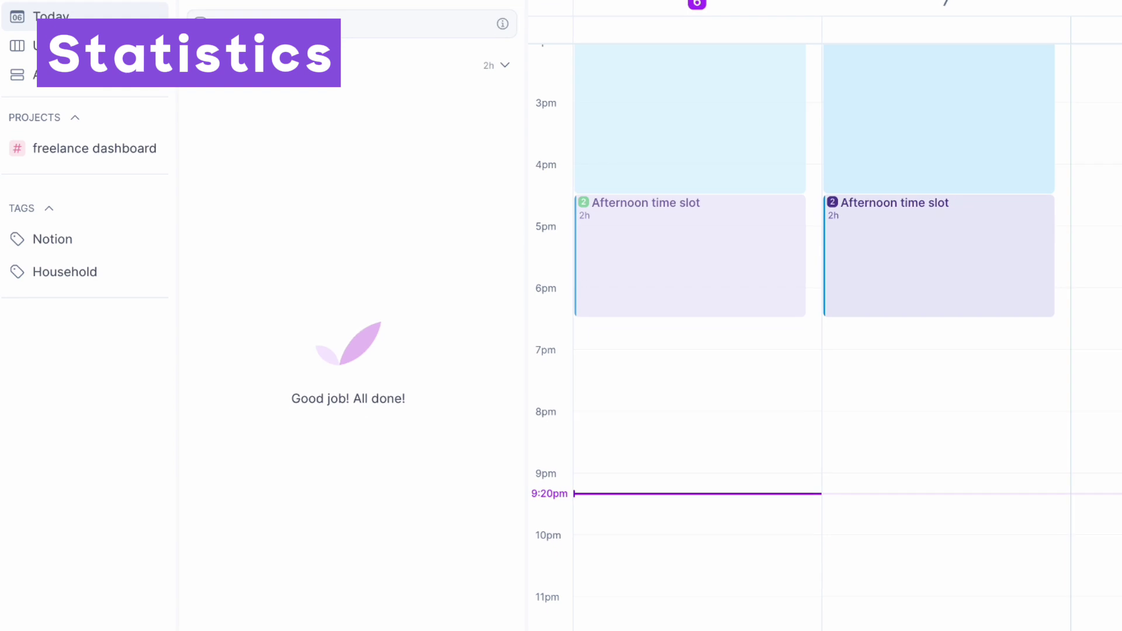
# Step: View the Daily Stats overview (4 tasks done, 8h of events), then the full statistics page
pyautogui.click(224, 611)
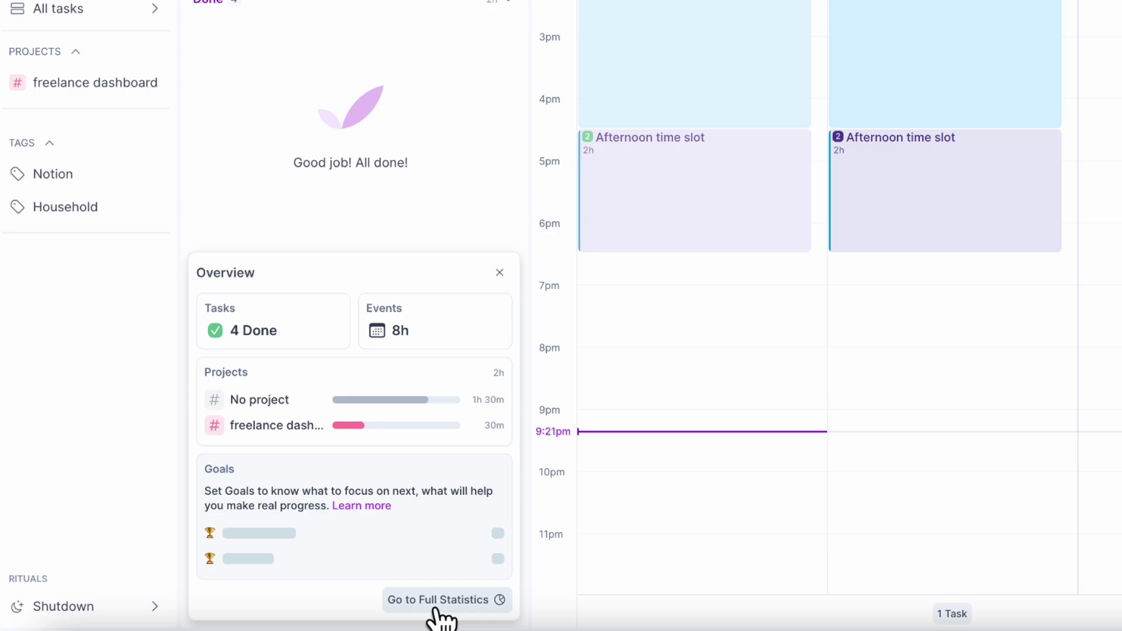
pyautogui.click(435, 611)
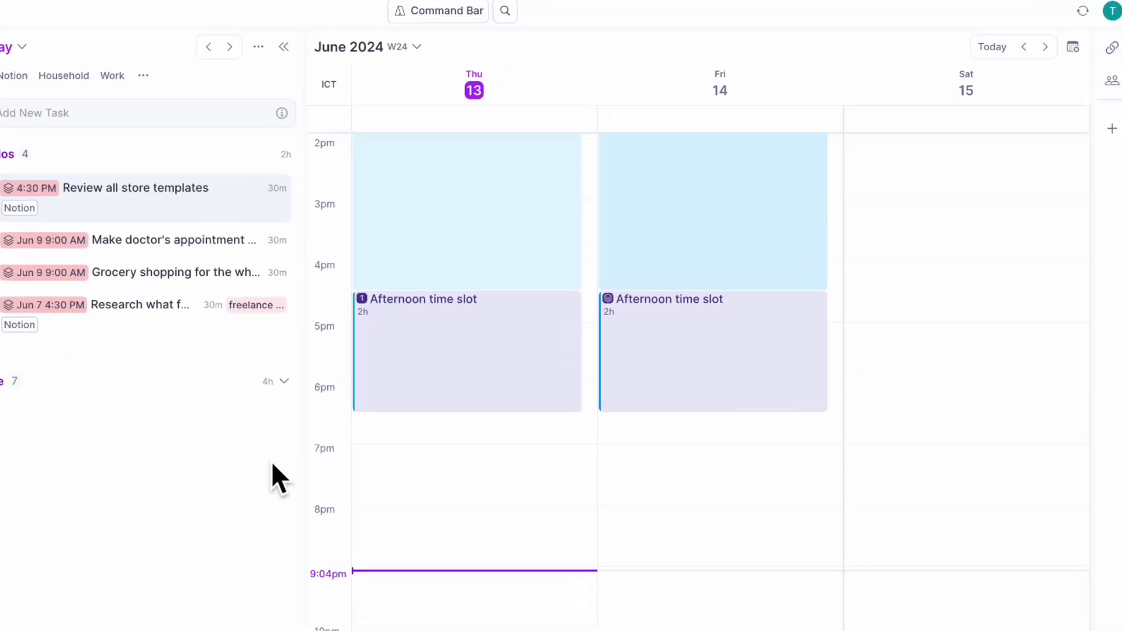
# Step: Open Statistics from the account menu and compare task breakdowns by tag, source and project
pyautogui.click(1113, 11)
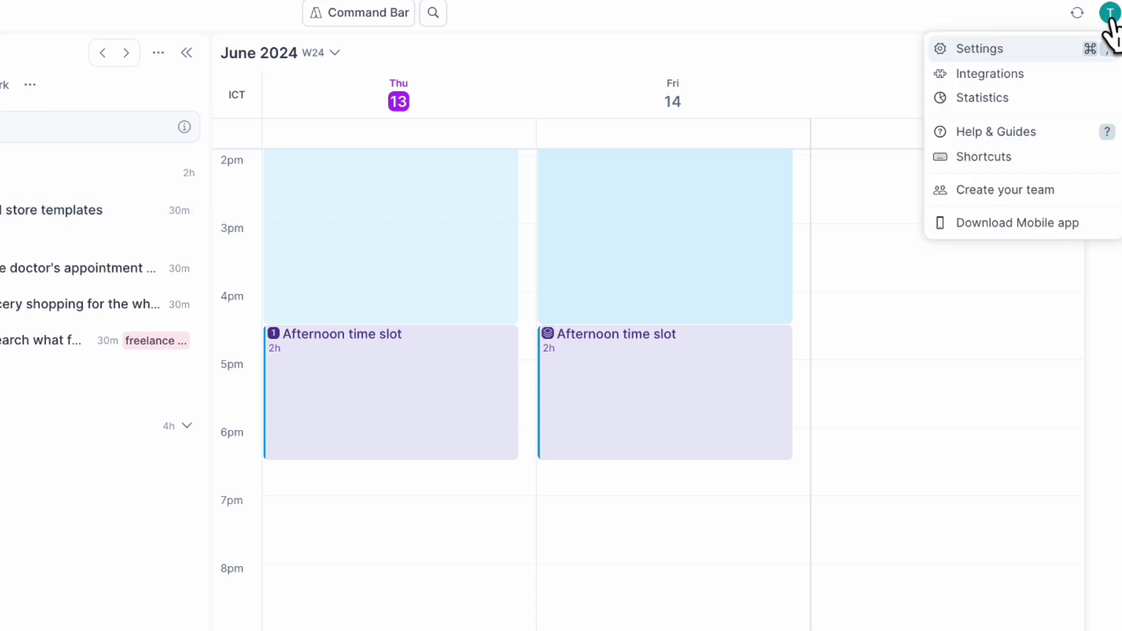
pyautogui.click(1038, 98)
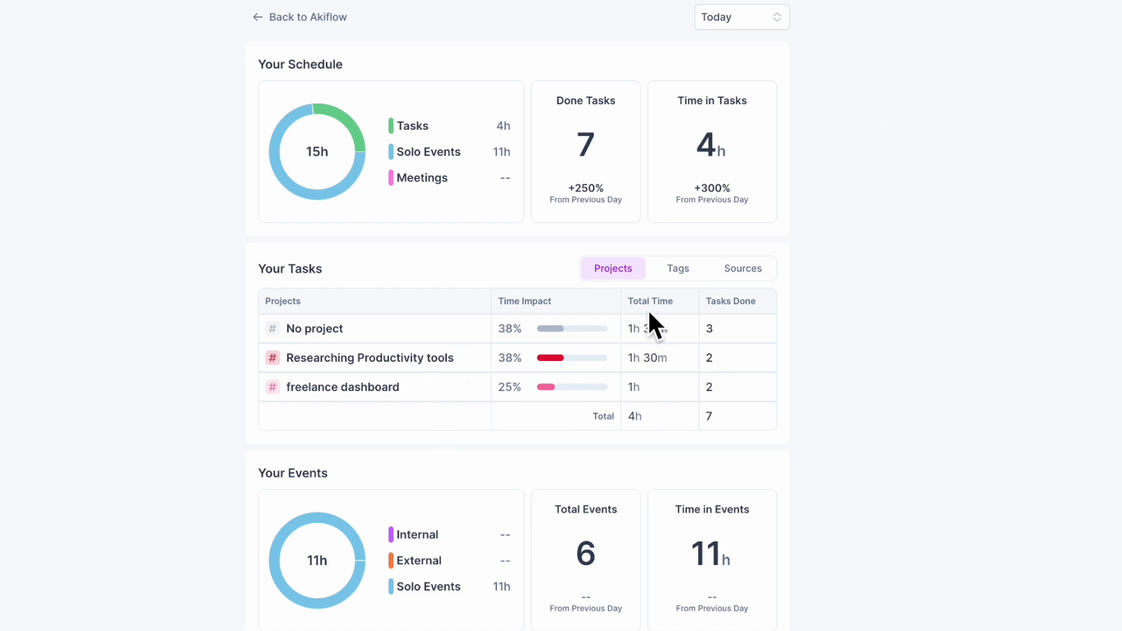
pyautogui.click(673, 271)
pyautogui.click(724, 269)
pyautogui.click(694, 270)
pyautogui.click(629, 270)
# Step: Set the statistics range to This Month (25 tasks, 11h) and view its tag and source breakdowns
pyautogui.moveTo(421, 139)
pyautogui.click(732, 24)
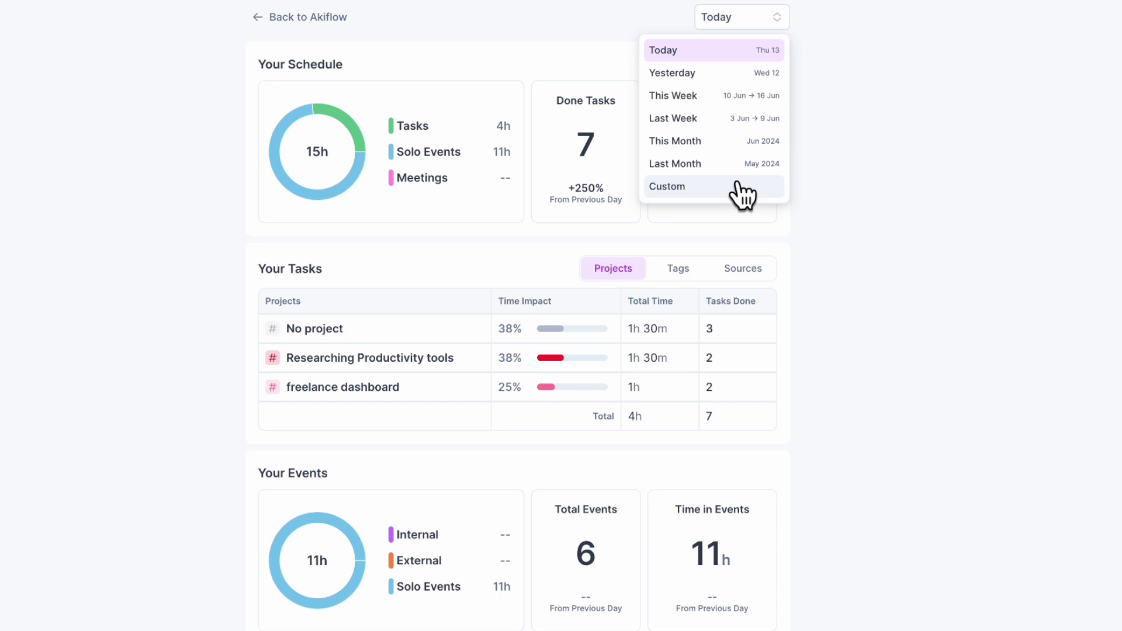
pyautogui.click(723, 143)
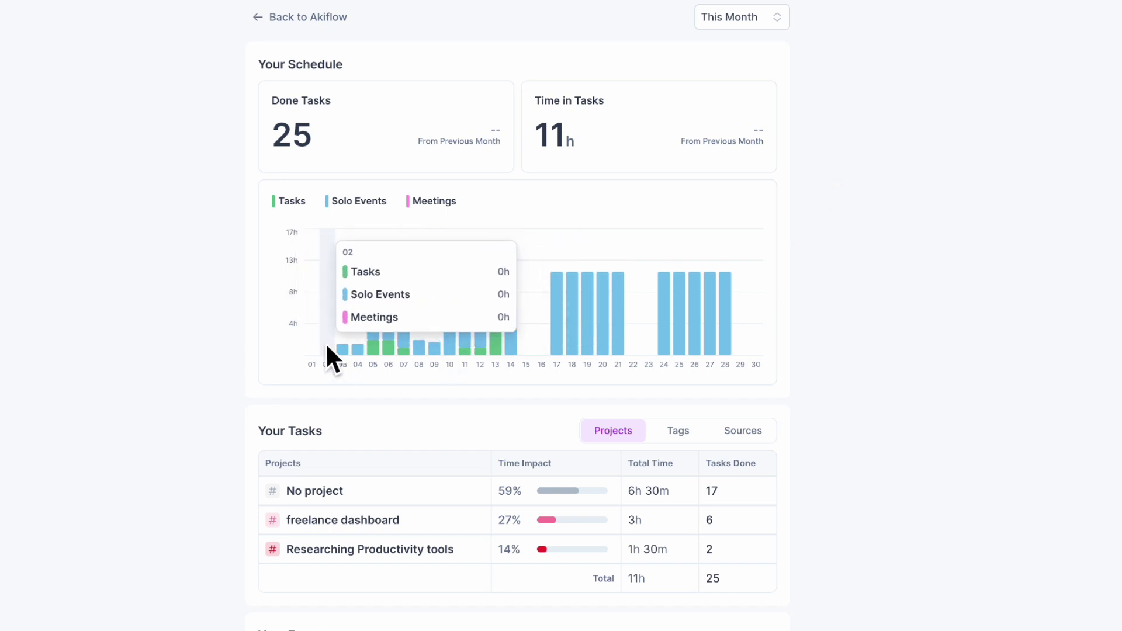
pyautogui.scroll(-1, 668, 419)
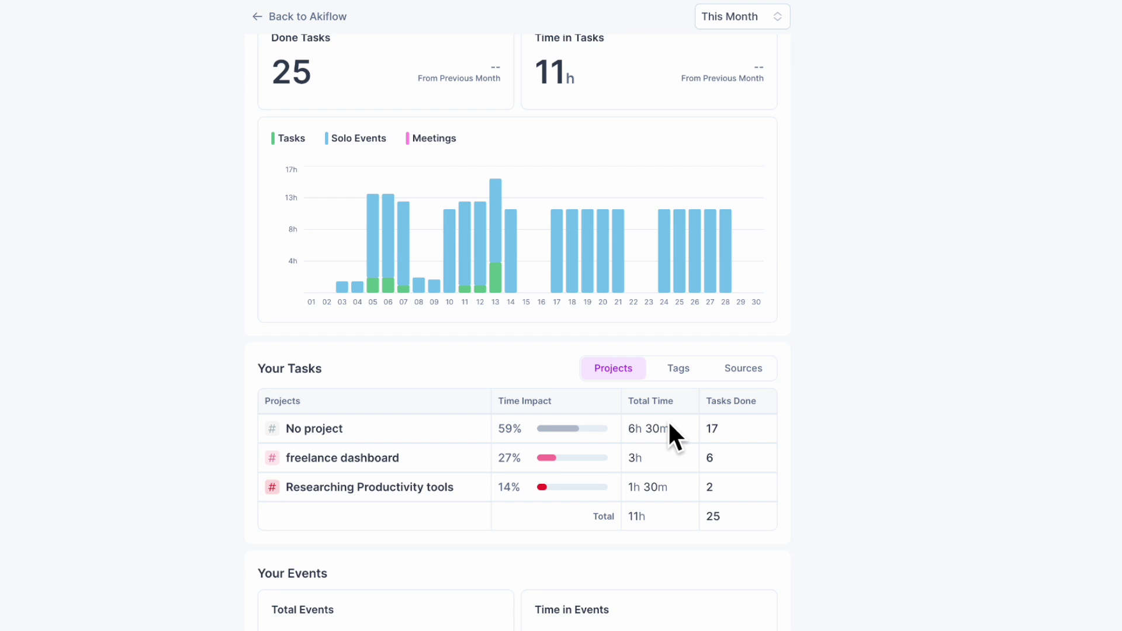
pyautogui.click(682, 371)
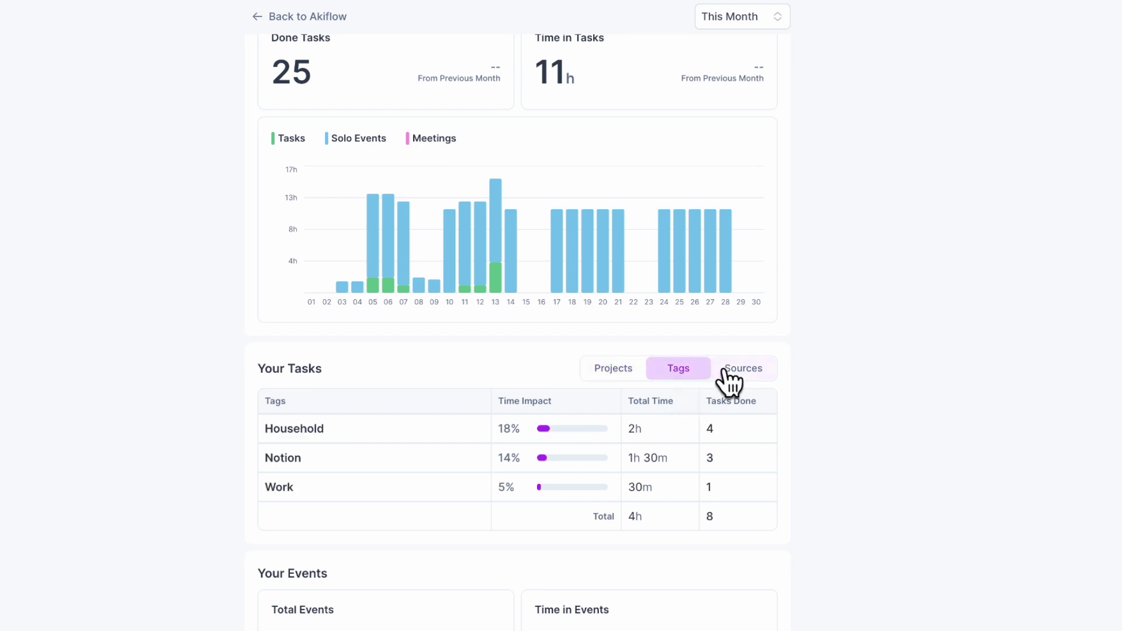
pyautogui.click(738, 371)
pyautogui.scroll(1, 446, 458)
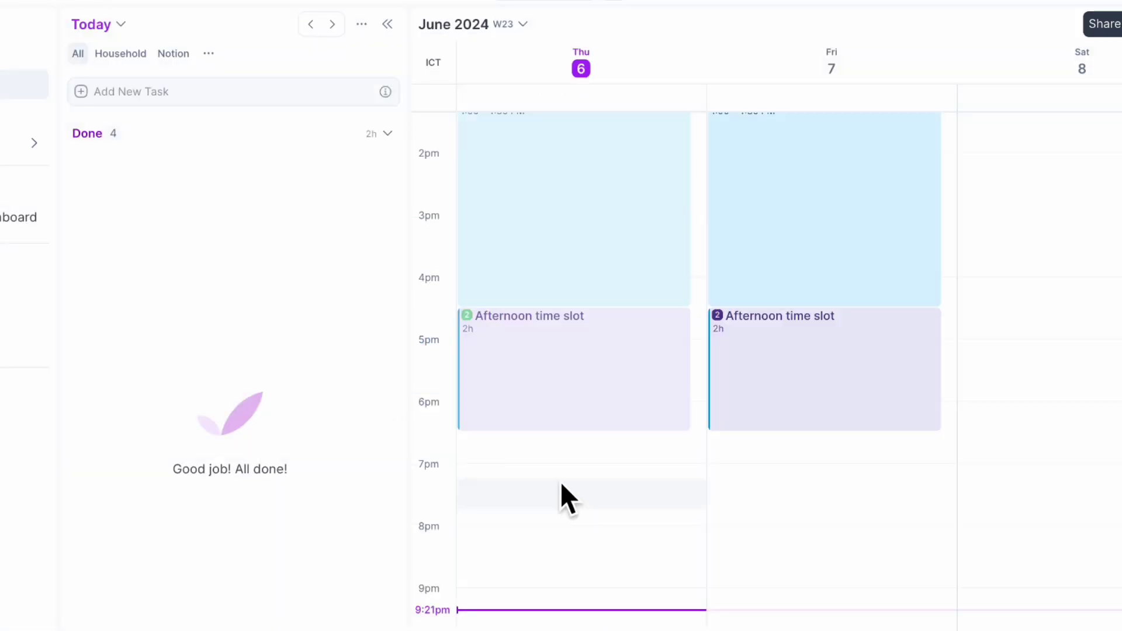
# Step: Open the details of Thursday's Afternoon time slot block
pyautogui.click(541, 412)
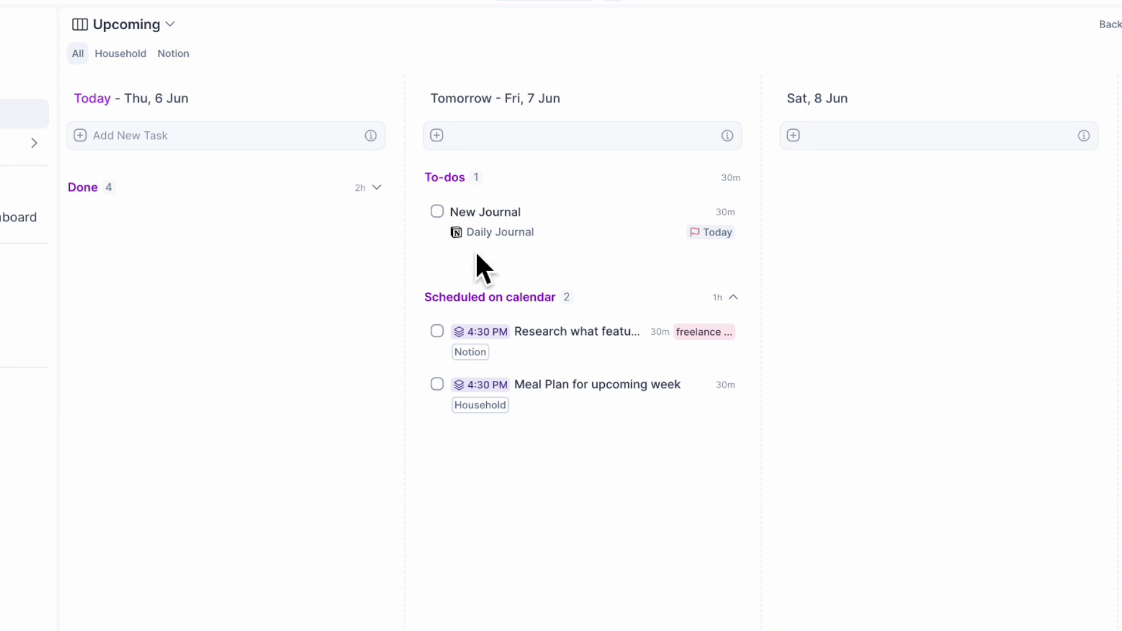
# Step: Open the New Journal task's details and follow its Notion: Daily Journal link
pyautogui.moveTo(543, 242)
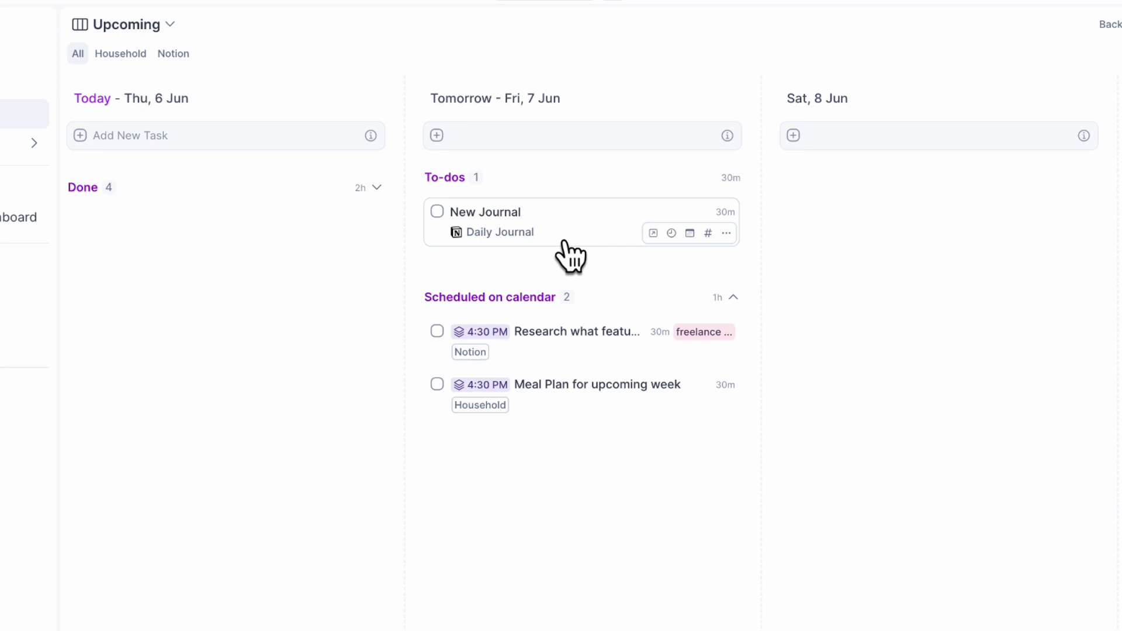
pyautogui.click(564, 242)
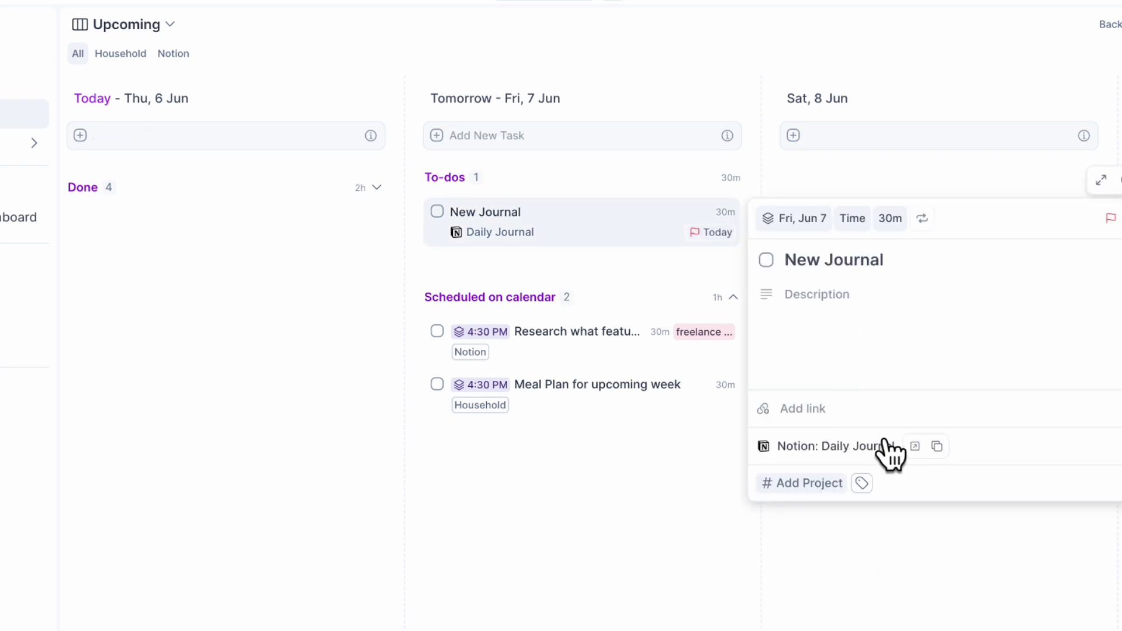
pyautogui.click(918, 447)
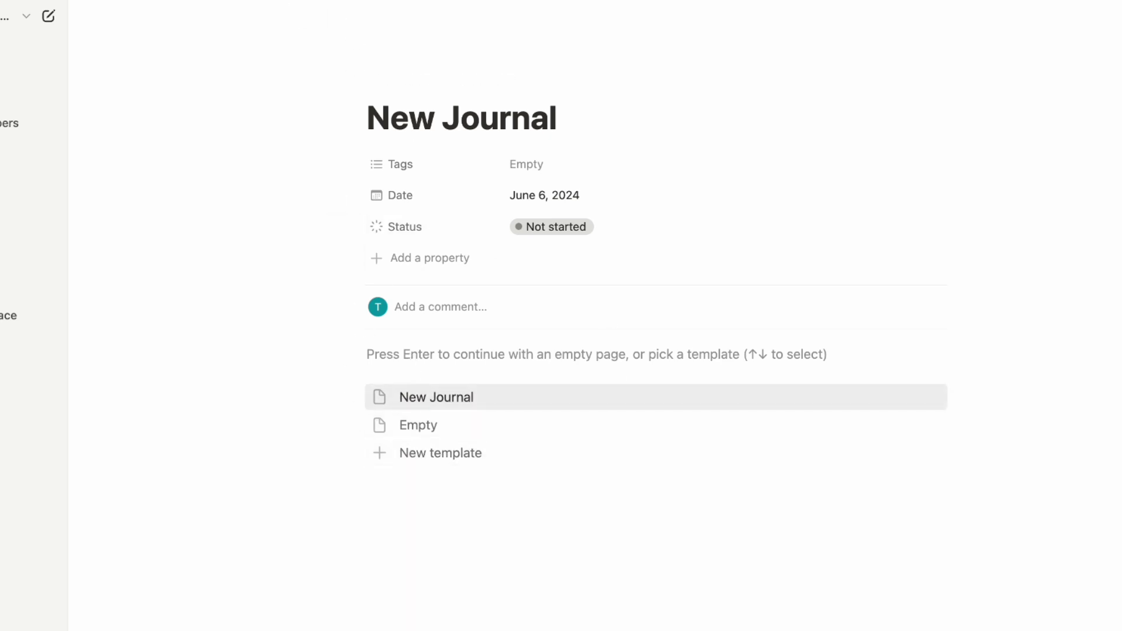
# Step: In the Daily Journal database, set the New Journal row's Tags cell to Personal
pyautogui.click(303, 8)
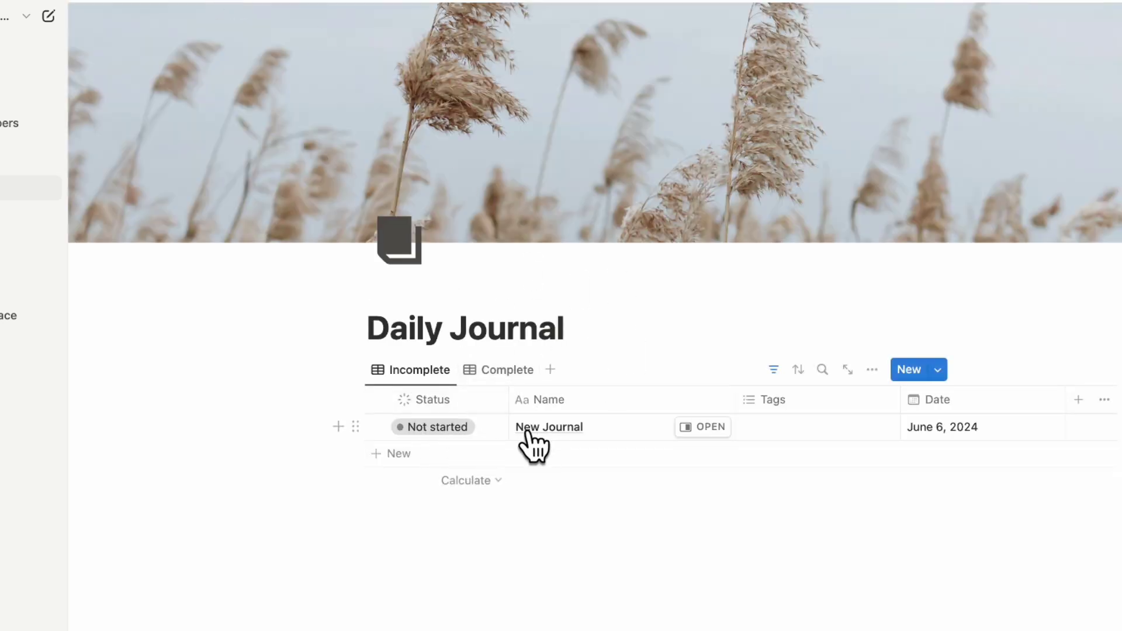
pyautogui.click(783, 436)
pyautogui.click(810, 481)
pyautogui.click(667, 524)
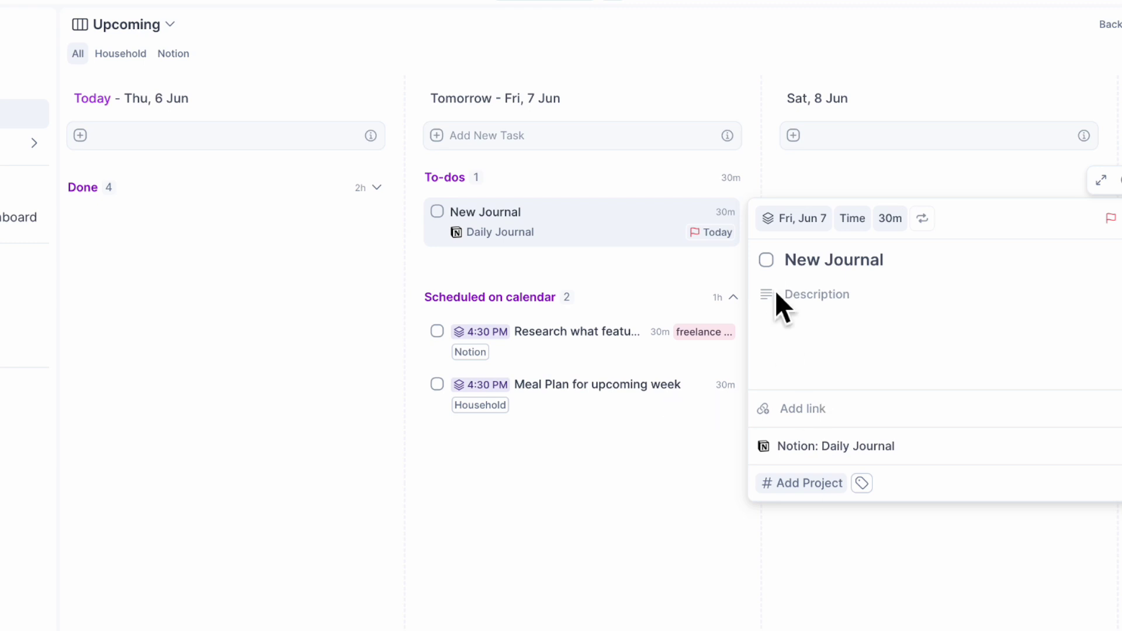
# Step: Check off New Journal in its detail panel, choosing Mark as done in Notion
pyautogui.click(767, 260)
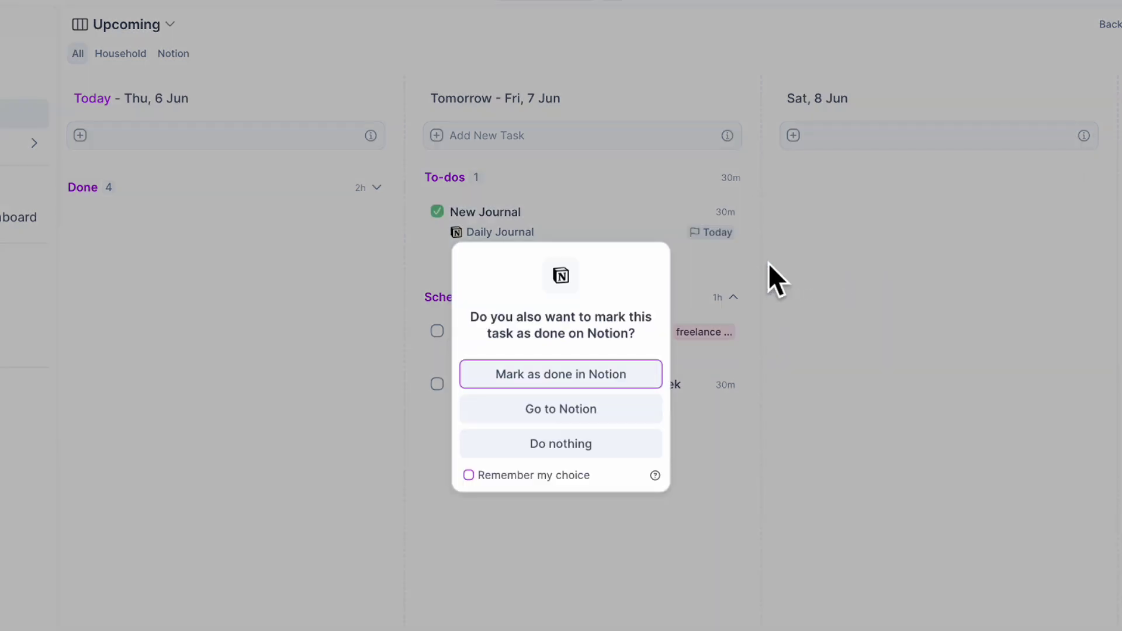
pyautogui.click(620, 392)
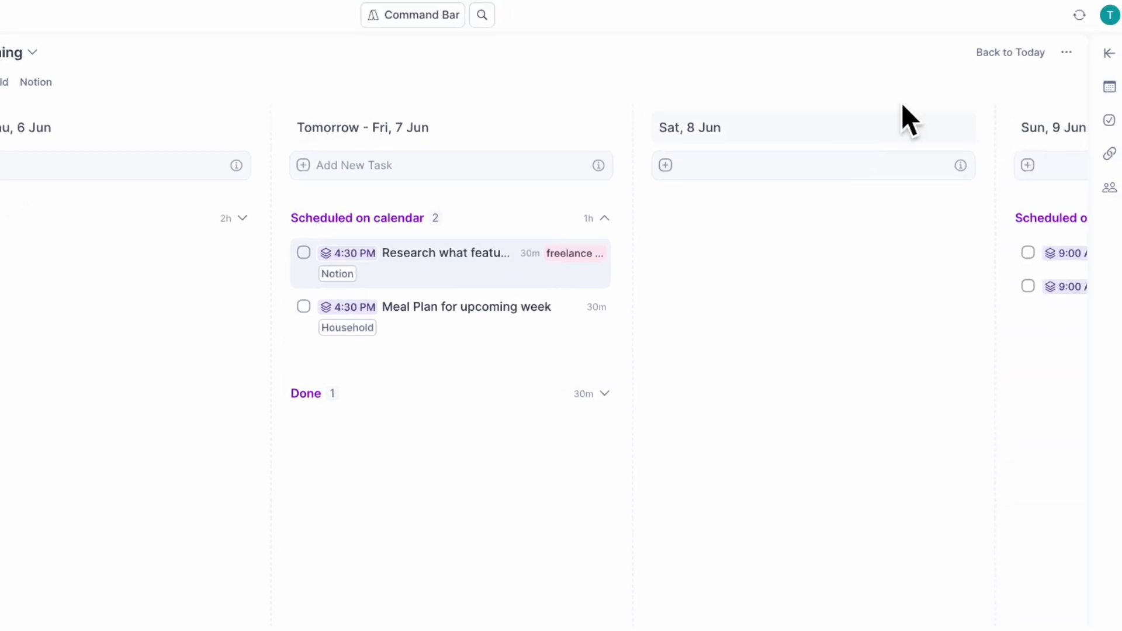
# Step: Inspect the connected Notion integration's settings from the account menu's Integrations page, then return to the list
pyautogui.click(1111, 17)
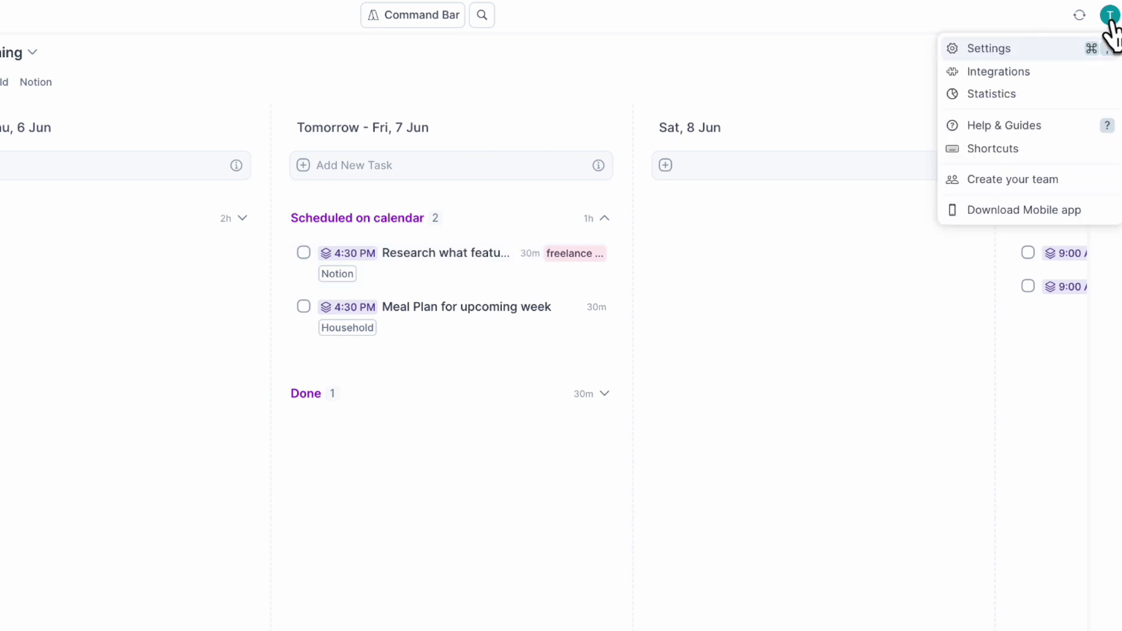
pyautogui.click(1036, 70)
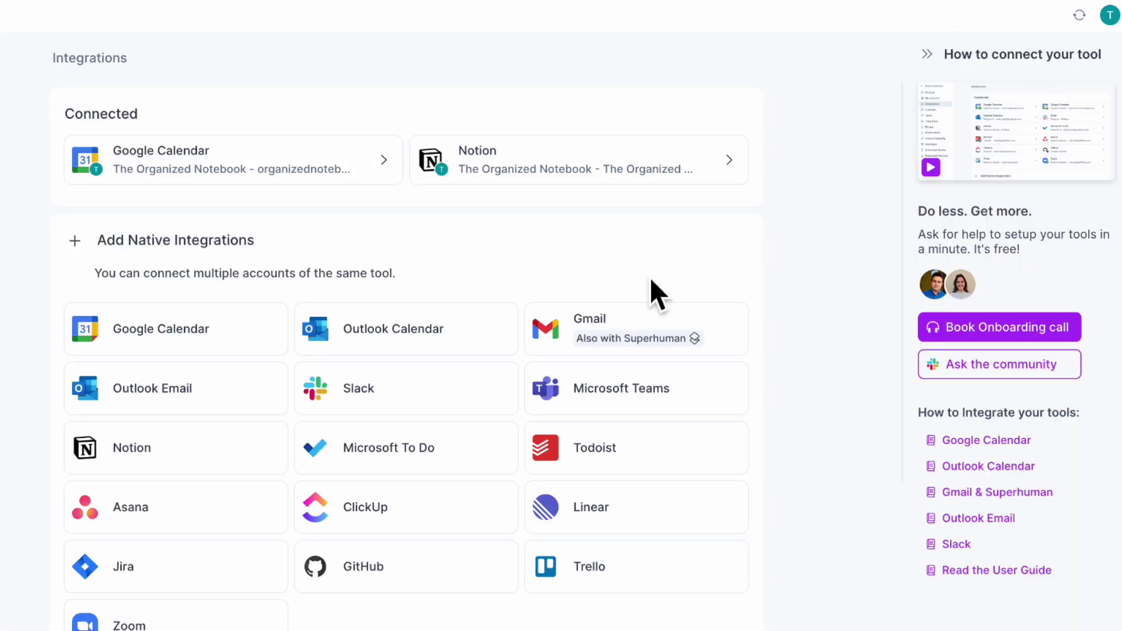
pyautogui.click(557, 157)
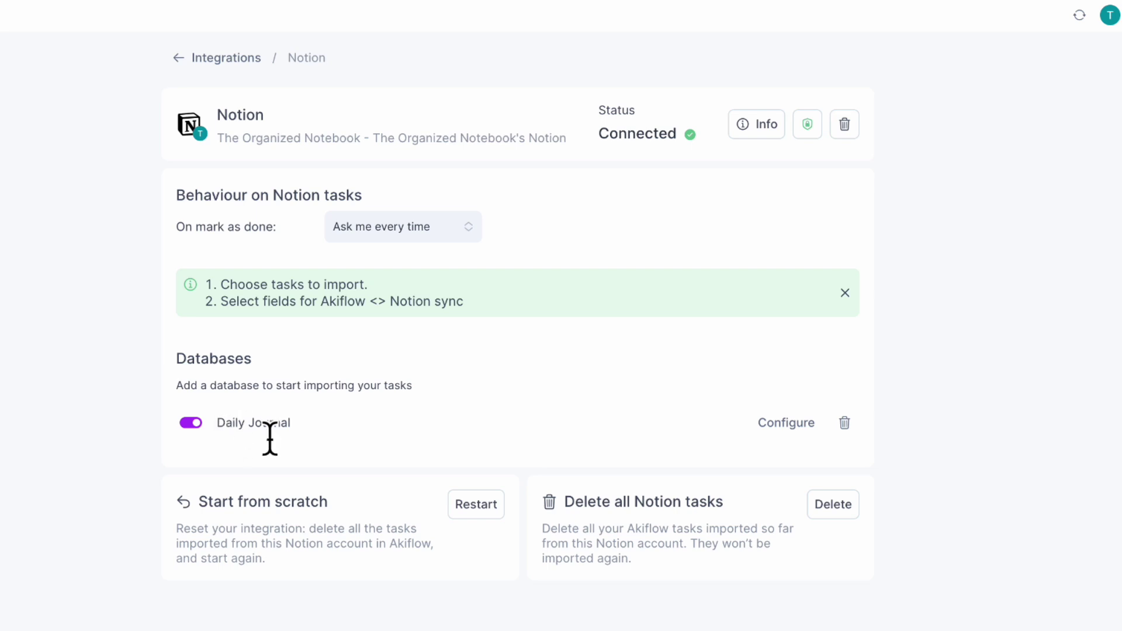
pyautogui.click(225, 58)
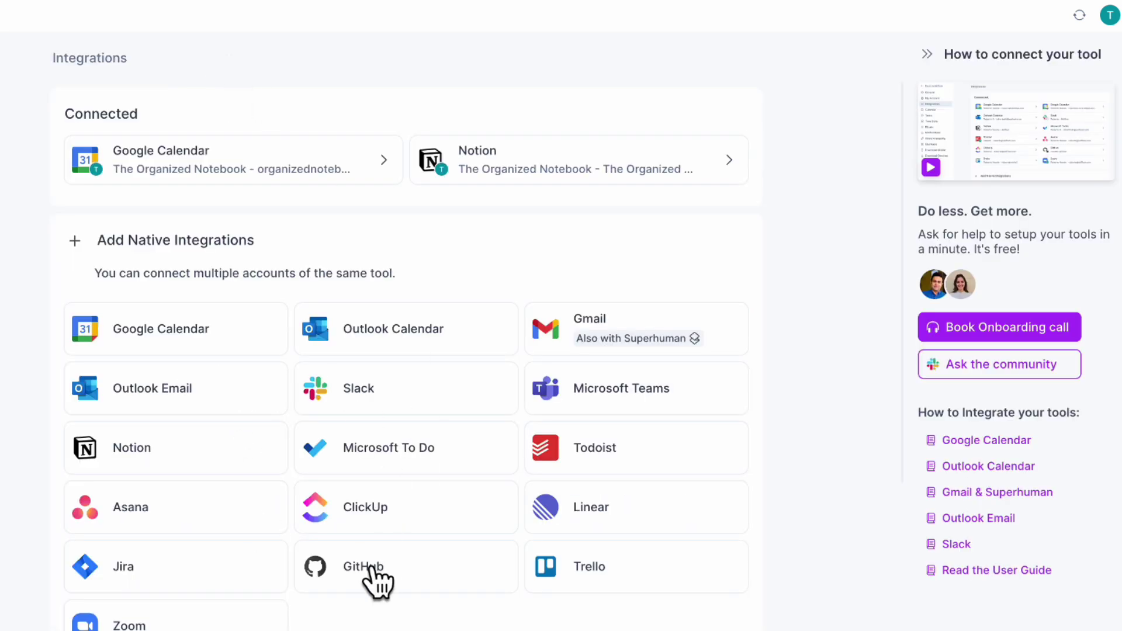